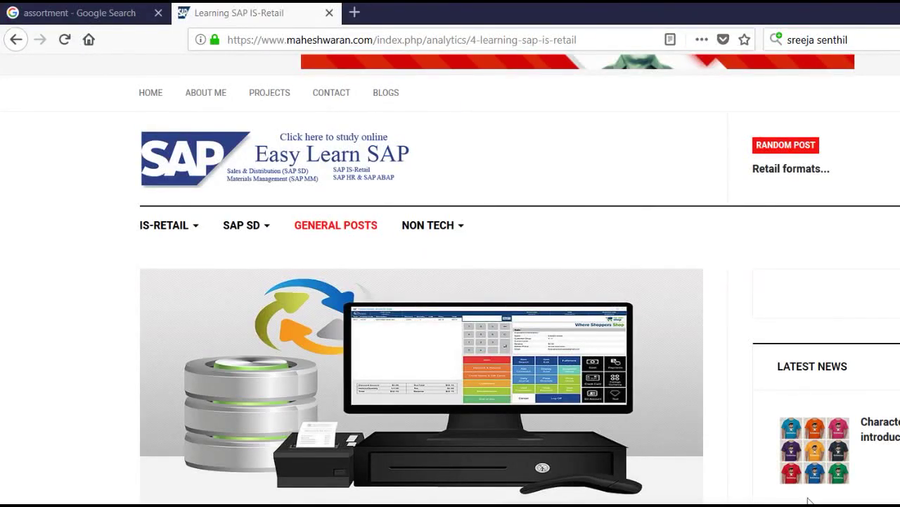
# Scroll the Learning SAP IS-Retail post down to its Step 1–3 learning outline
pyautogui.scroll(-2, 450, 281)
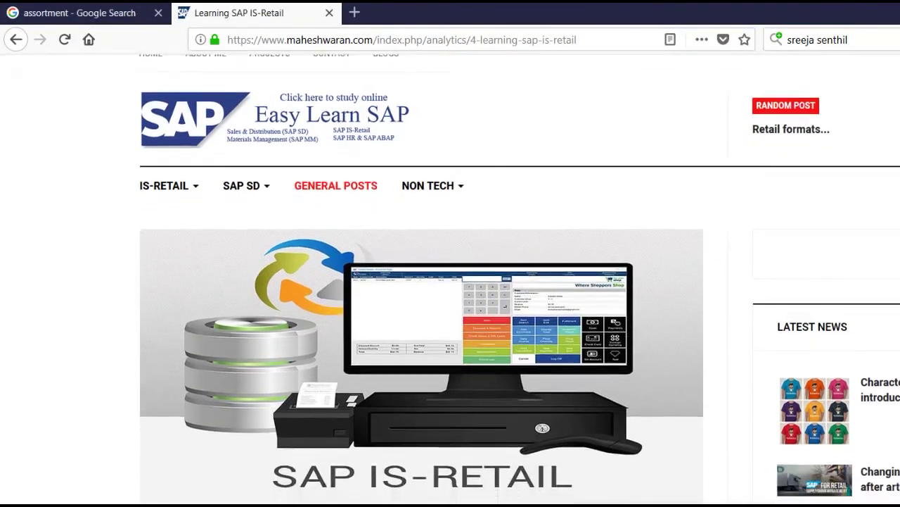
pyautogui.scroll(-2, 450, 282)
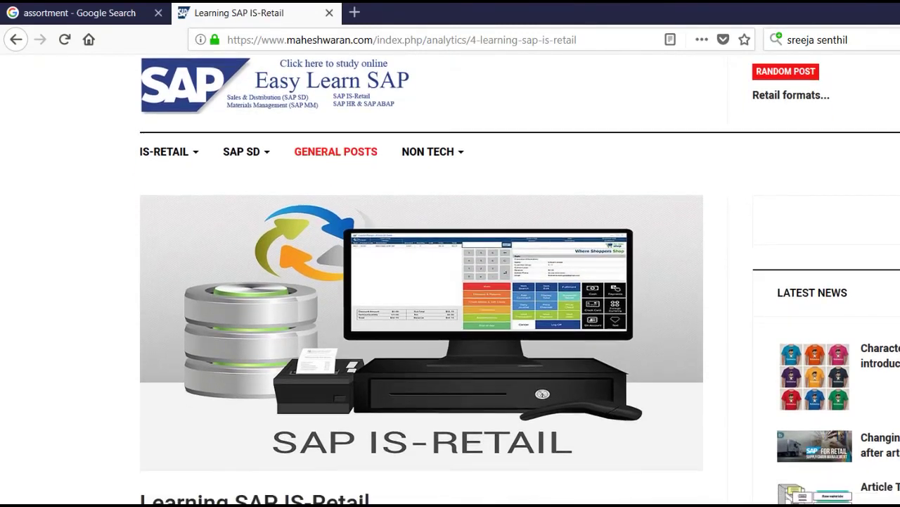
pyautogui.scroll(-1, 450, 282)
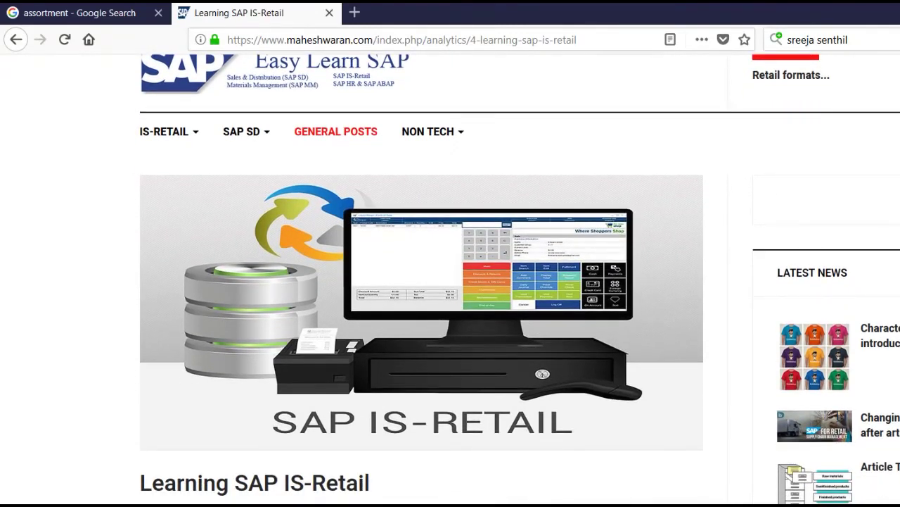
pyautogui.scroll(-1, 450, 282)
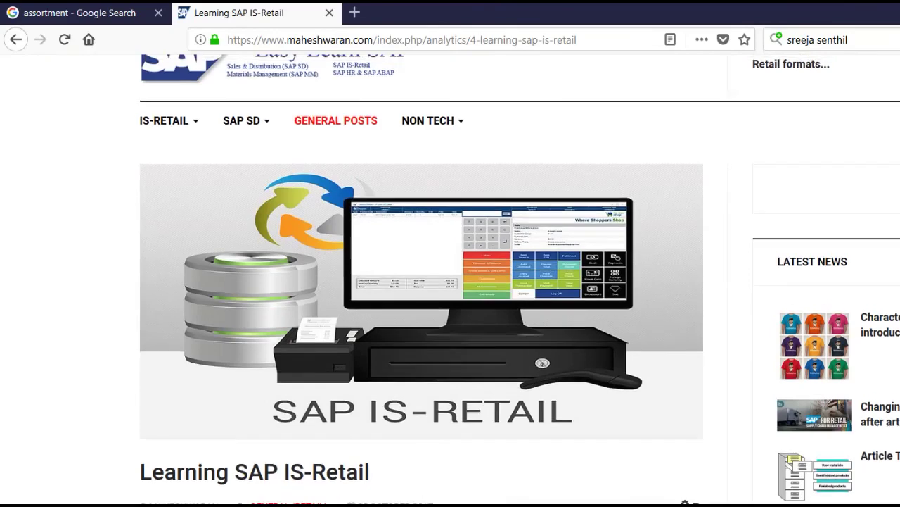
pyautogui.scroll(-5, 450, 281)
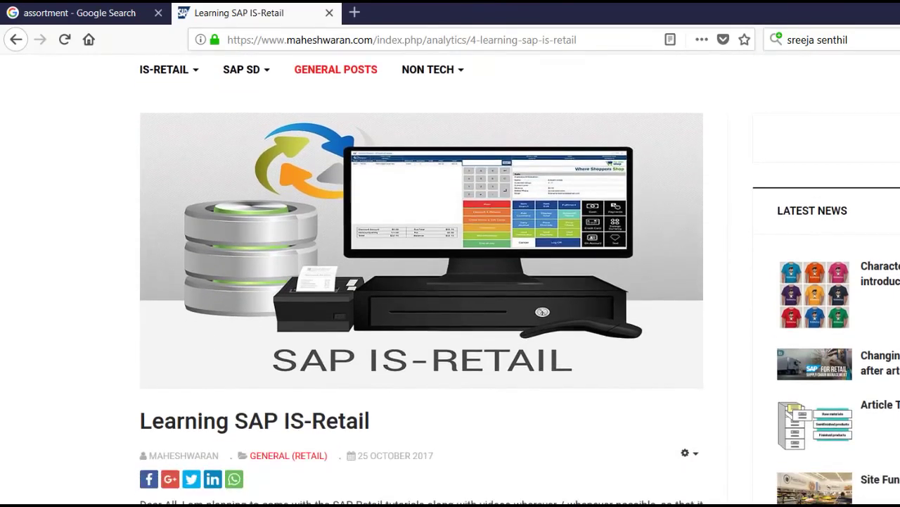
pyautogui.scroll(-13, 450, 281)
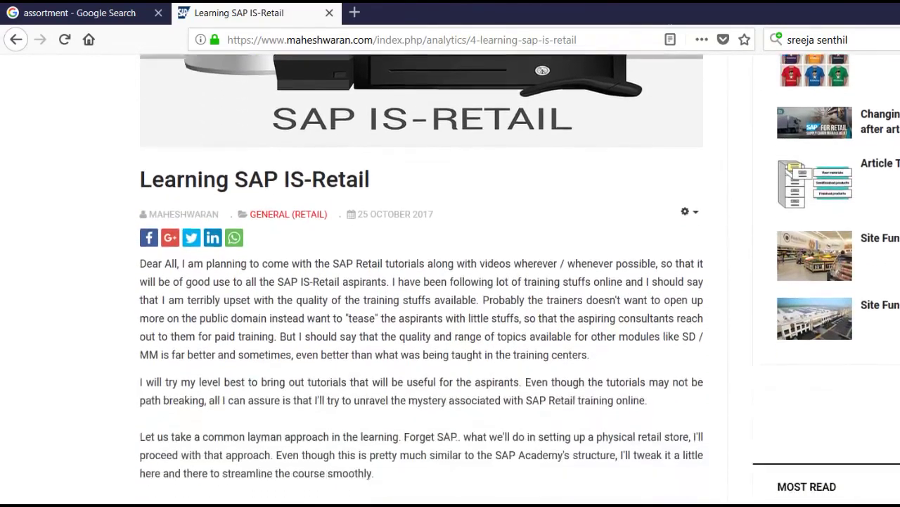
pyautogui.scroll(-3, 560, 132)
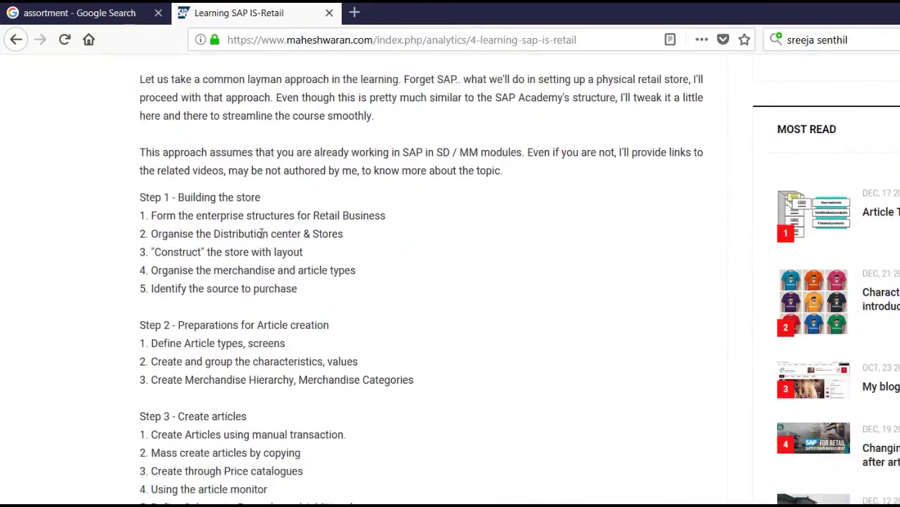
# Highlight and review the Step 1 store-building and Step 2 article-preparation items
pyautogui.moveTo(140, 198); pyautogui.dragTo(284, 273)
pyautogui.click(286, 367)
pyautogui.moveTo(136, 331); pyautogui.dragTo(376, 375)
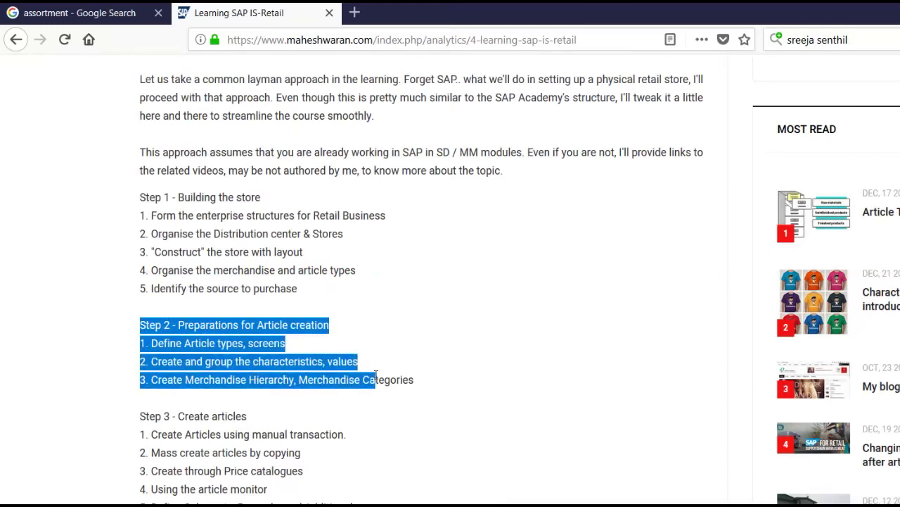
pyautogui.click(401, 375)
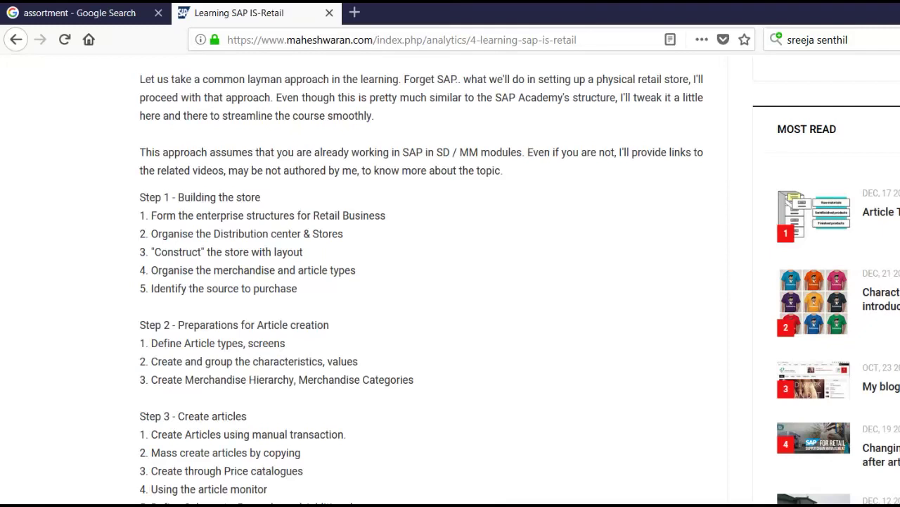
# Scroll down to Step 4, then highlight and review Steps 2 and 3 together
pyautogui.scroll(-4, 450, 281)
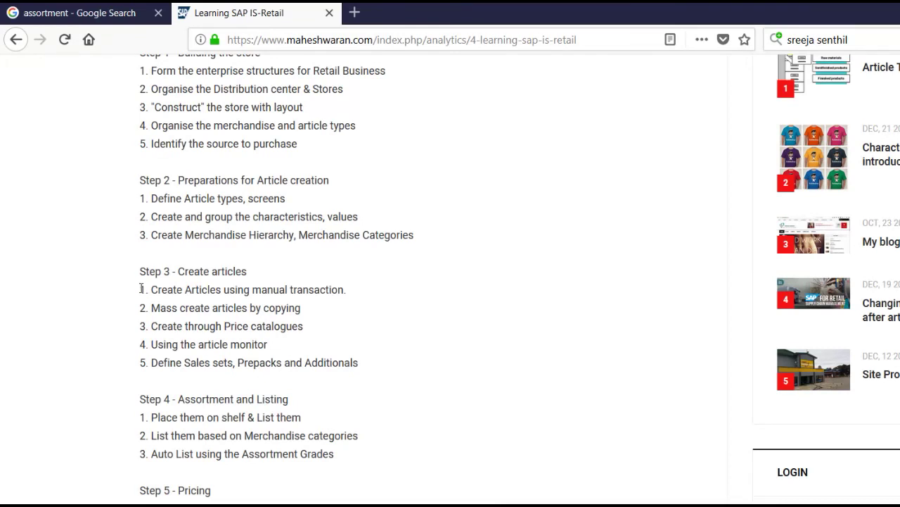
pyautogui.moveTo(238, 290); pyautogui.dragTo(292, 289)
pyautogui.click(206, 311)
pyautogui.moveTo(354, 361); pyautogui.dragTo(227, 171)
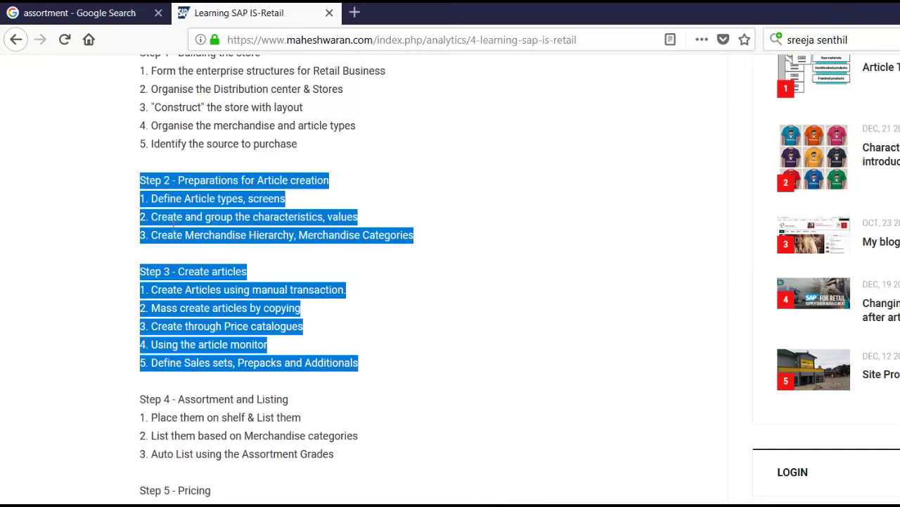
pyautogui.click(209, 285)
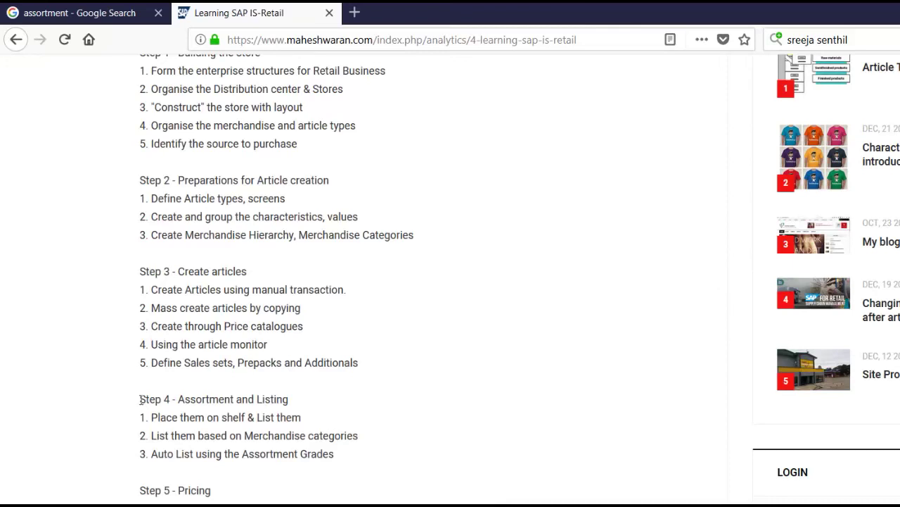
# Review the Step 4 Assortment and Listing items, then close the Learning SAP IS-Retail post
pyautogui.moveTo(141, 399); pyautogui.dragTo(347, 459)
pyautogui.click(346, 459)
pyautogui.click(330, 14)
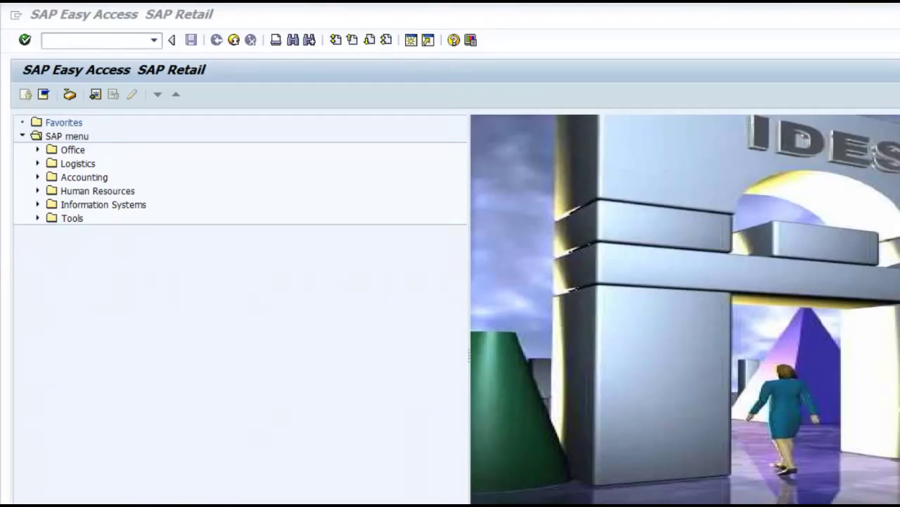
# Expand Logistics > Retailing > Master Data > Assortment/Listing > Assortment in the SAP menu
pyautogui.click(38, 163)
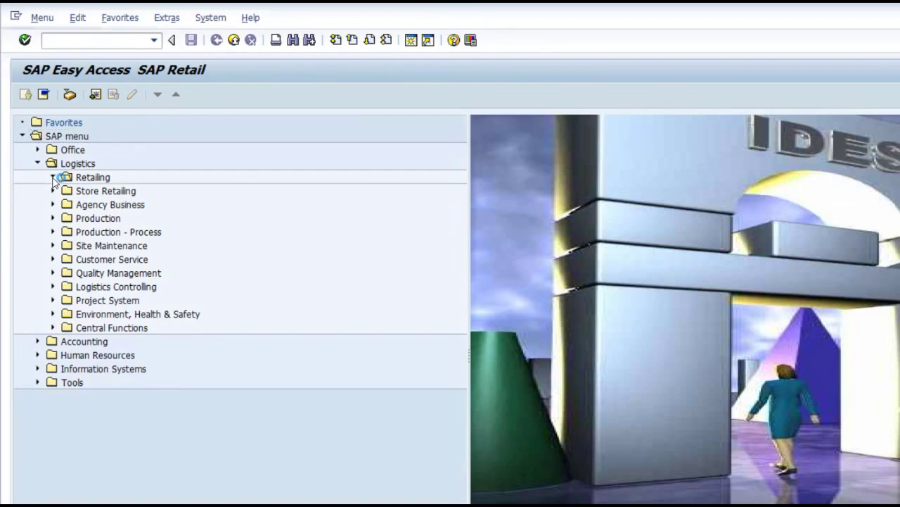
pyautogui.click(52, 176)
pyautogui.click(69, 191)
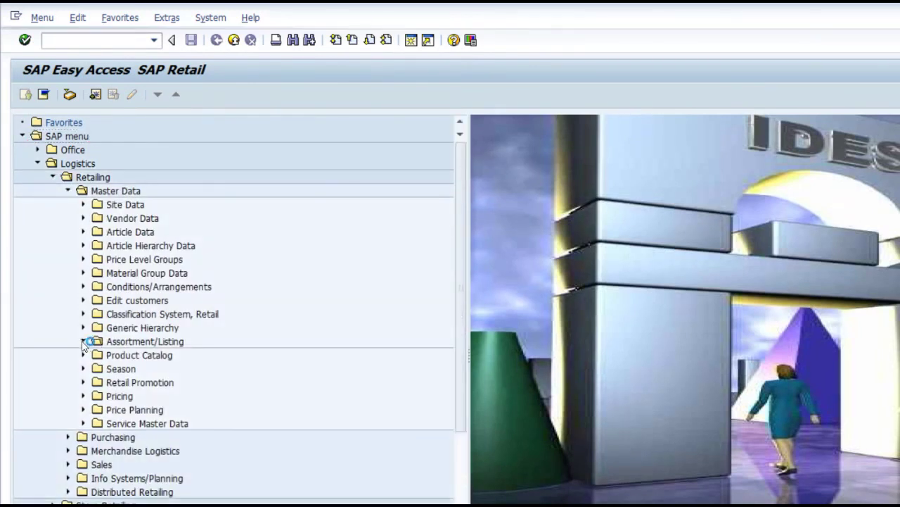
pyautogui.click(84, 341)
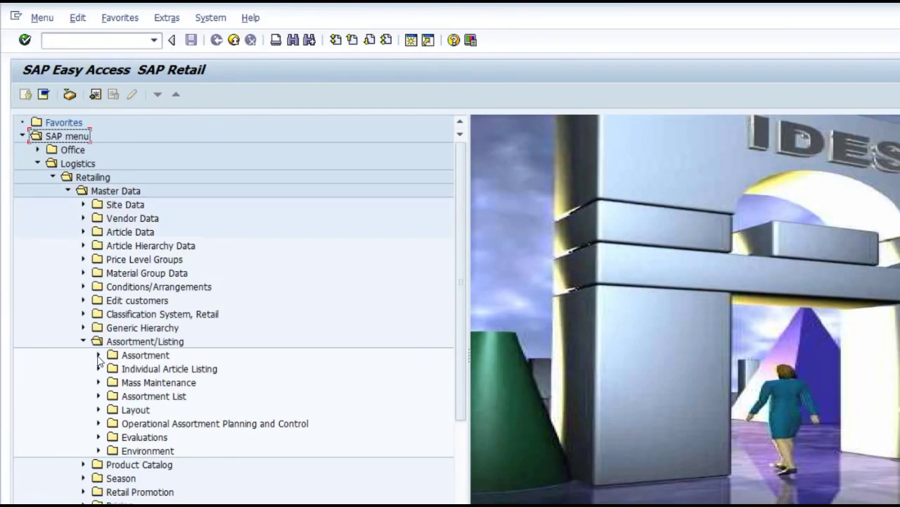
pyautogui.click(99, 355)
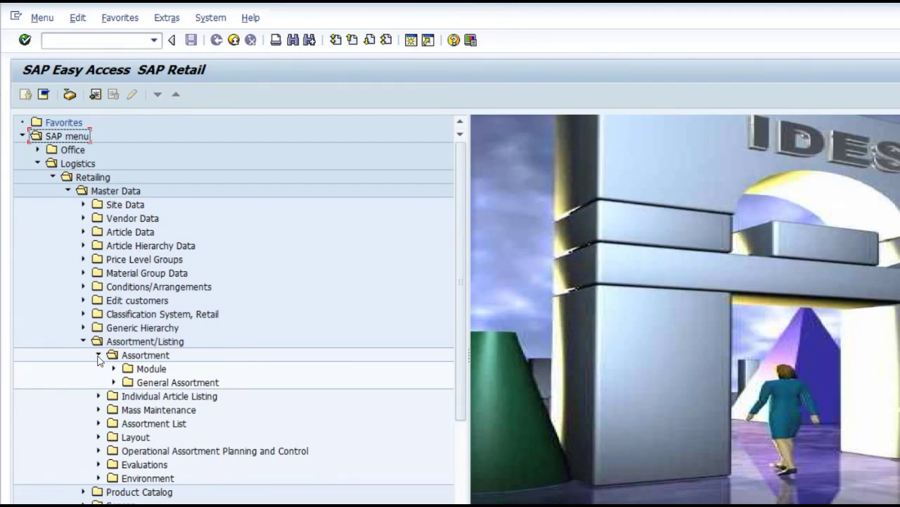
# Clear the stray slash from the command field and bring up the Windows Start menu
pyautogui.click(62, 42)
pyautogui.write('/')
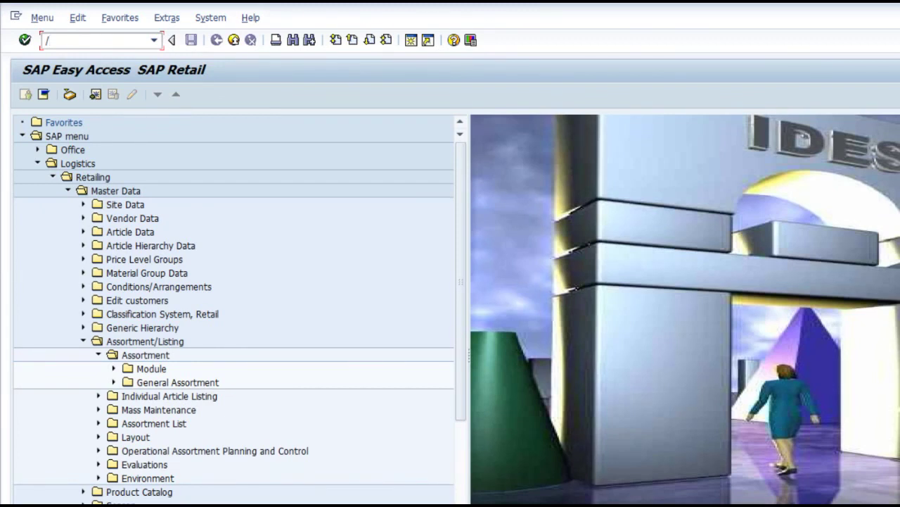
pyautogui.press('BackSpace')
pyautogui.press('super')
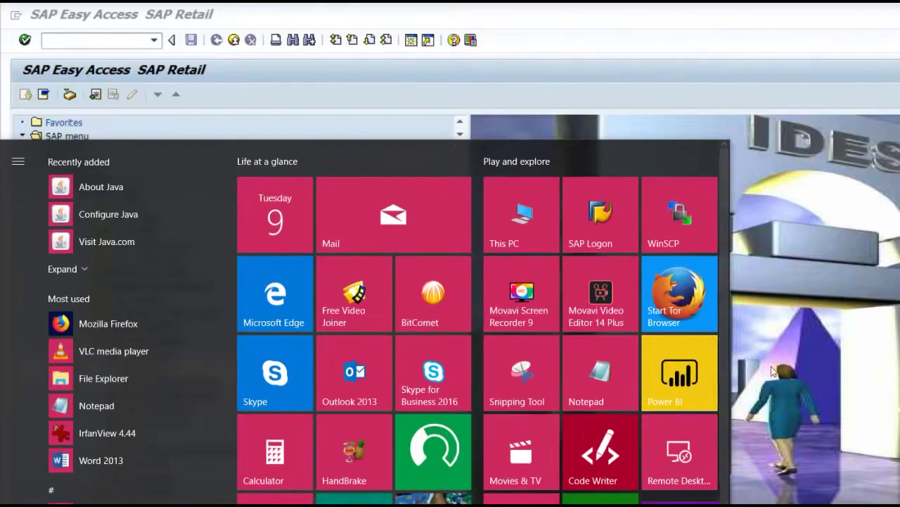
# In a new Notepad window, write '1. General Assortment' and '2. Local Assortment -'
pyautogui.click(618, 373)
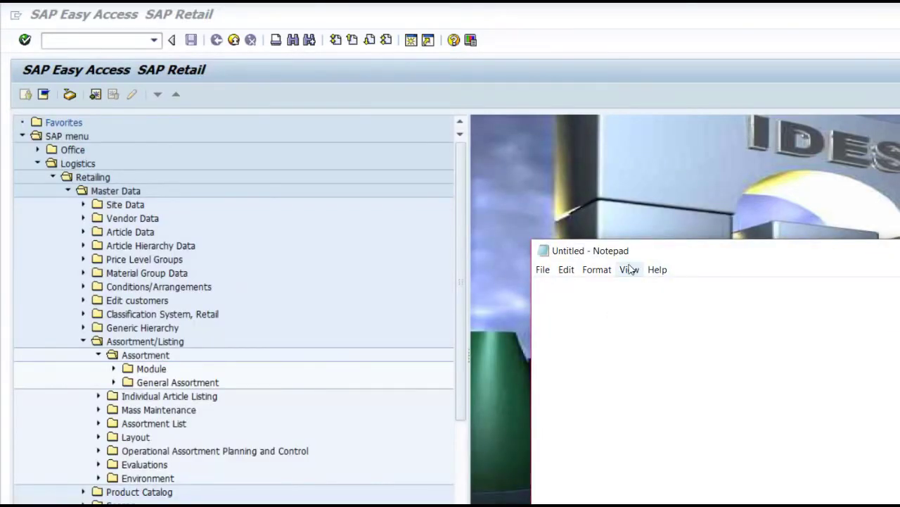
pyautogui.moveTo(678, 258); pyautogui.dragTo(339, 131)
pyautogui.write('1. Gner')
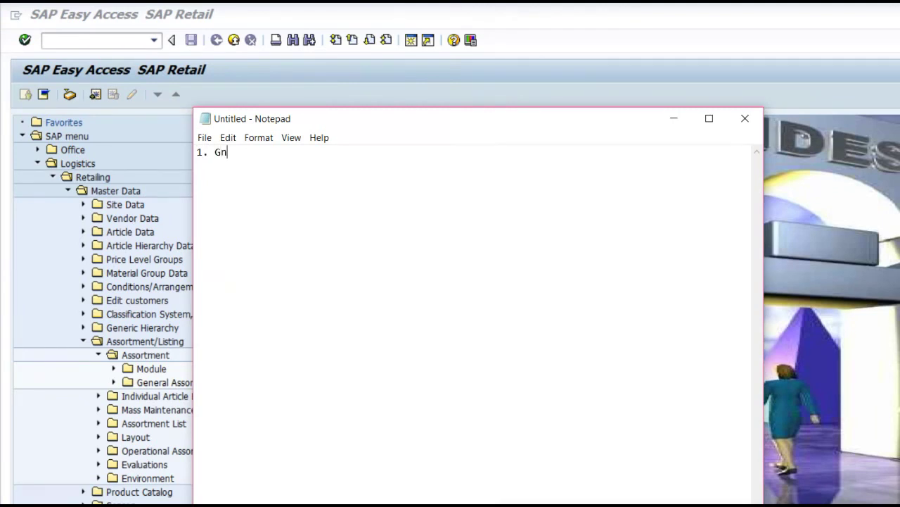
pyautogui.press('BackSpace')
pyautogui.press('BackSpace')
pyautogui.press('BackSpace')
pyautogui.press('BackSpace')
pyautogui.write('Gen')
pyautogui.press('BackSpace')
pyautogui.write('neral Assortment')
pyautogui.press('Return')
pyautogui.write('2. Local Assortment -')
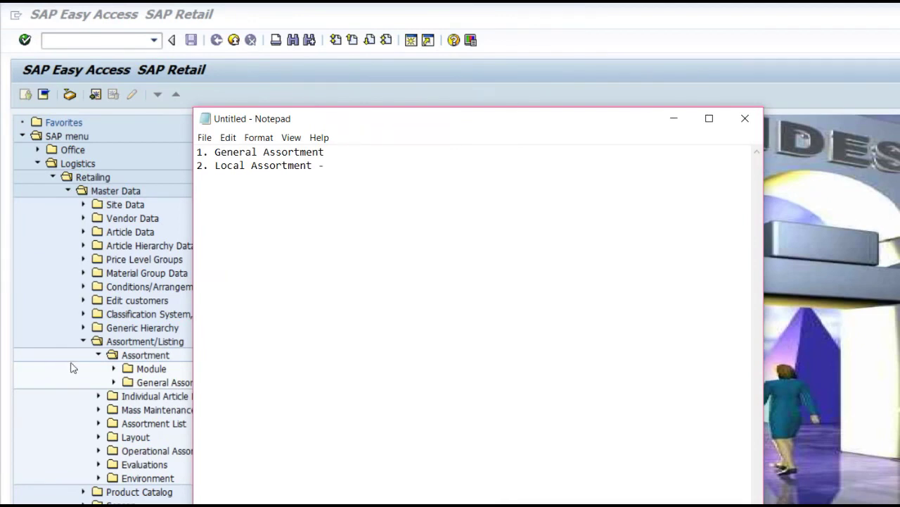
# Run transaction wsoa2 in SAP to open Change Assortment
pyautogui.click(83, 45)
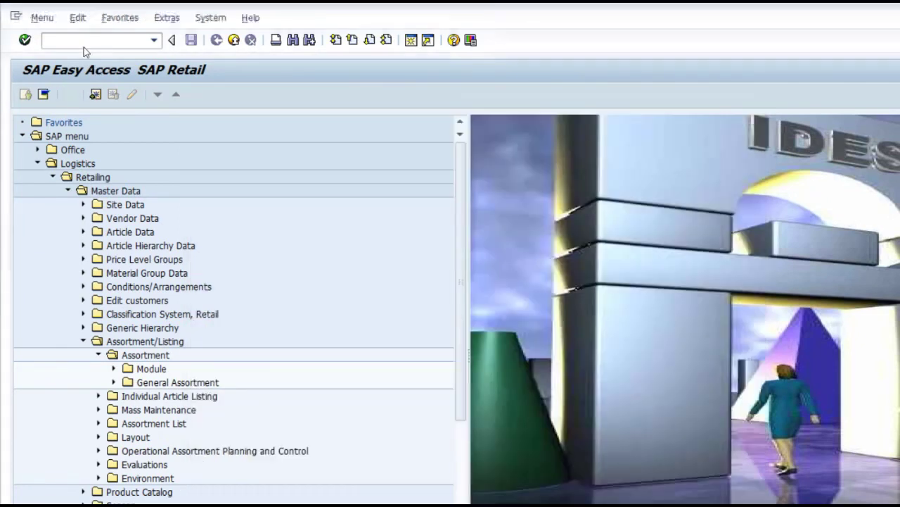
pyautogui.write('wsoa2')
pyautogui.press('Return')
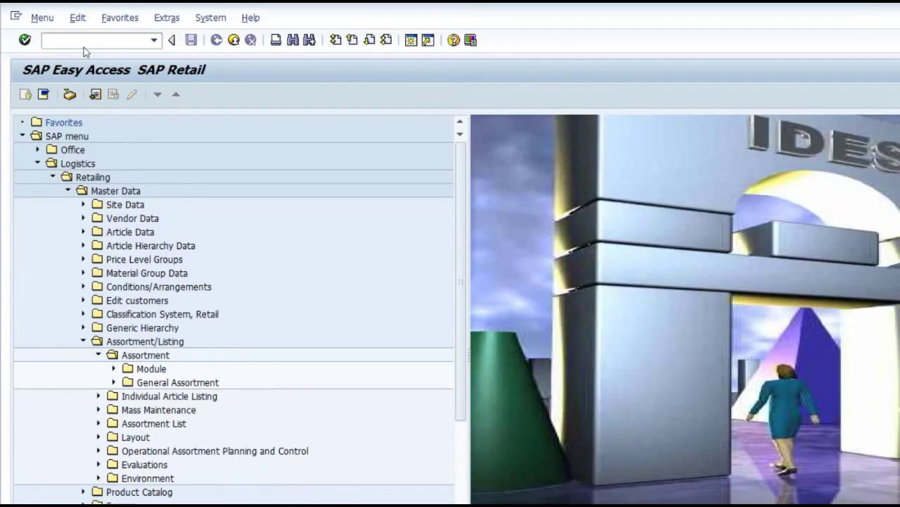
# Enter assortment W100 and continue past the limited-processing information notice
pyautogui.write('w100')
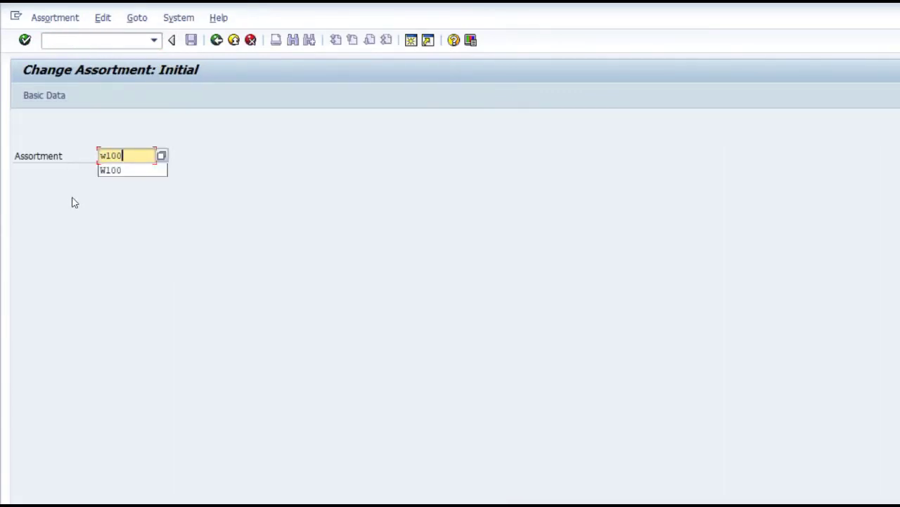
pyautogui.press('Return')
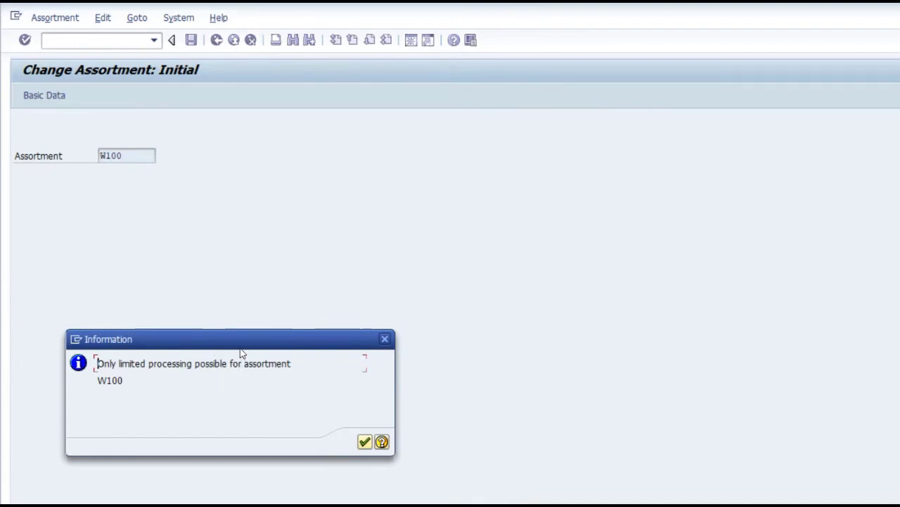
pyautogui.moveTo(234, 345); pyautogui.dragTo(328, 267)
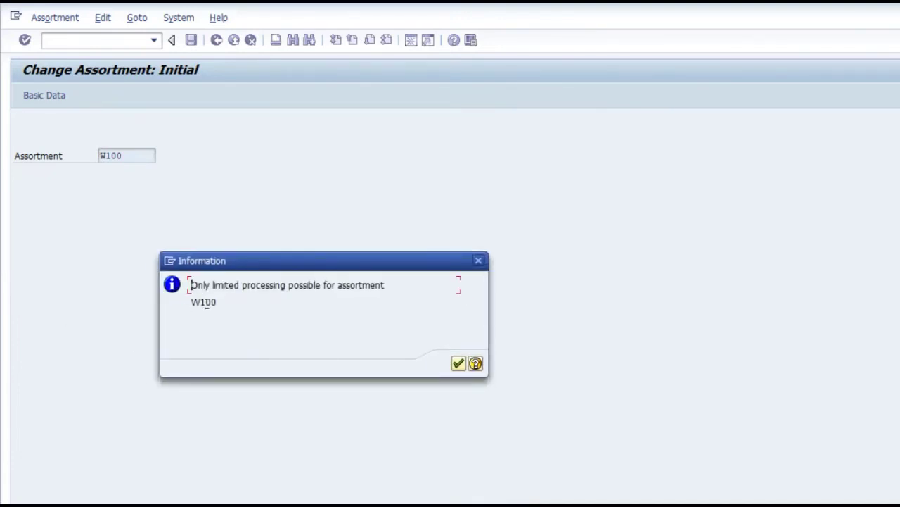
pyautogui.click(238, 298)
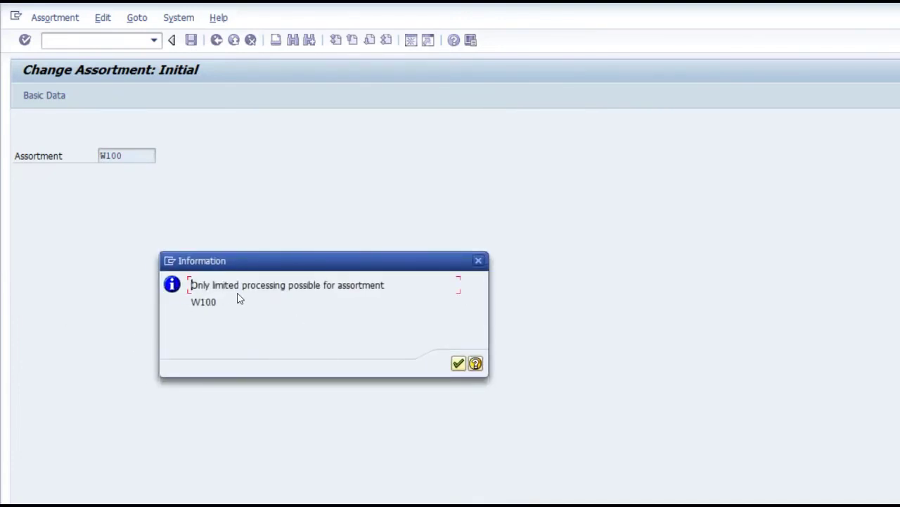
pyautogui.click(458, 363)
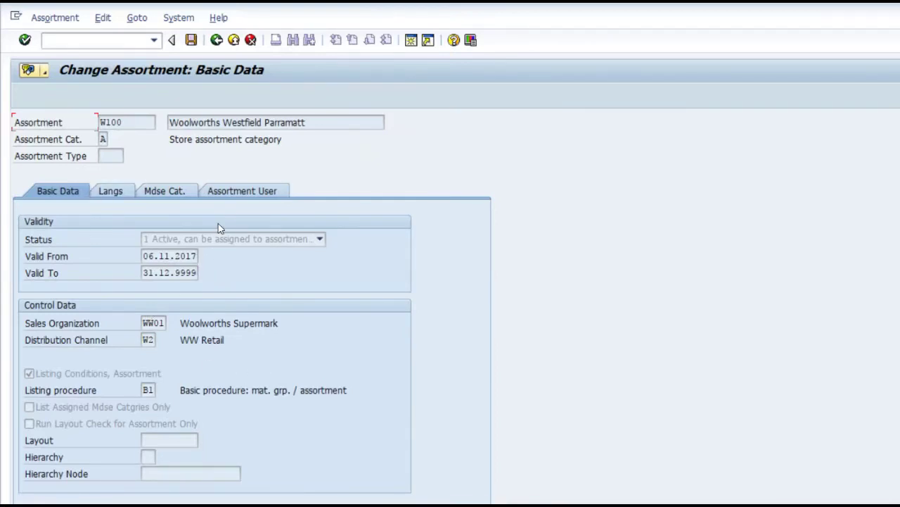
pyautogui.click(164, 195)
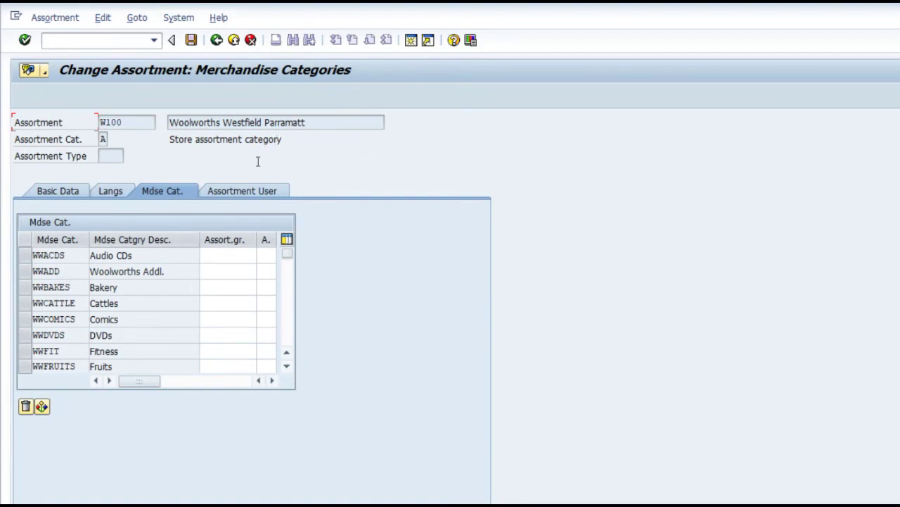
pyautogui.click(235, 192)
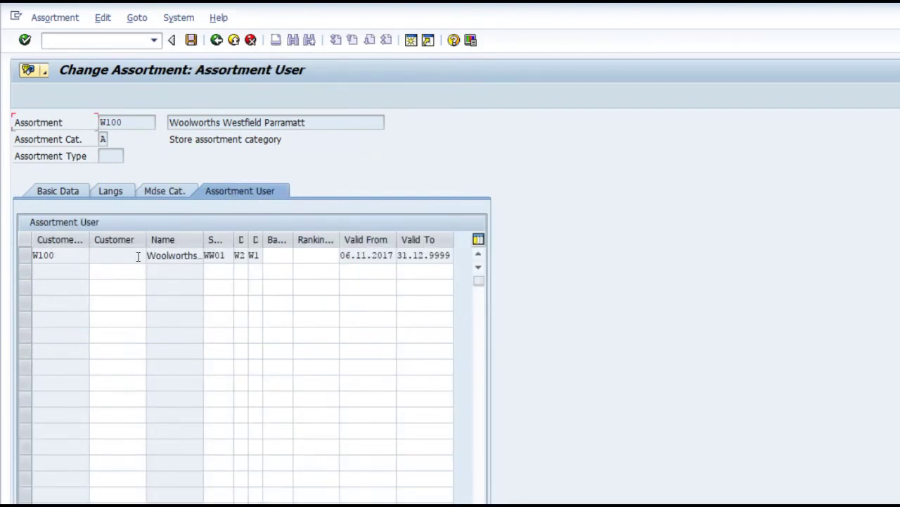
pyautogui.click(68, 195)
pyautogui.click(103, 140)
pyautogui.press('Return')
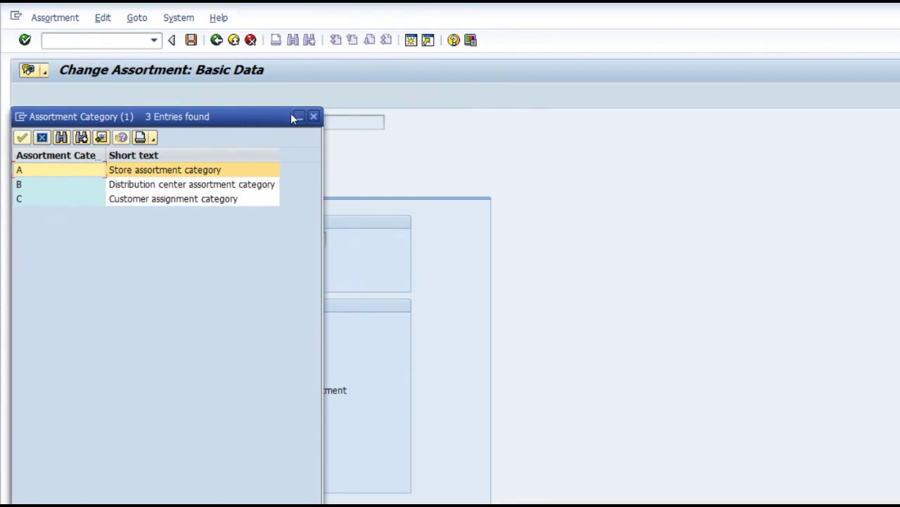
pyautogui.click(313, 116)
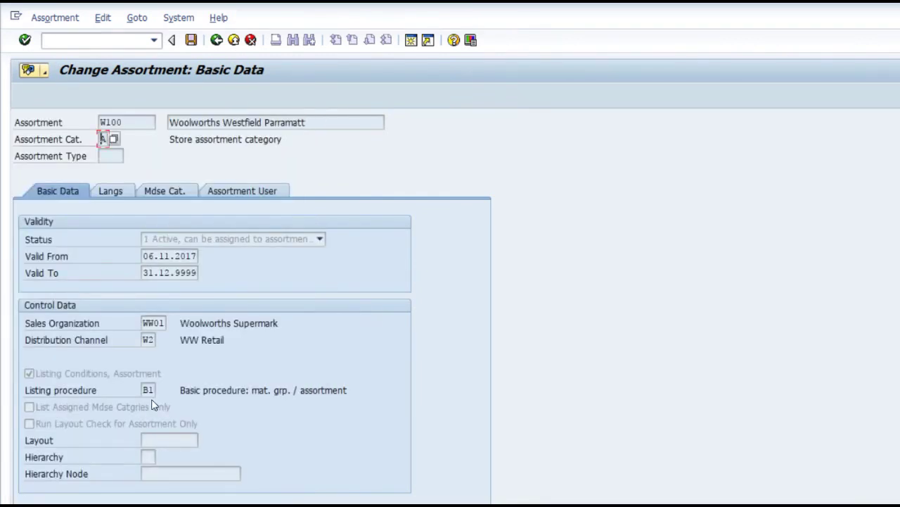
pyautogui.click(84, 43)
pyautogui.write('/nwsoa3')
pyautogui.press('Return')
pyautogui.write('w100')
pyautogui.press('Return')
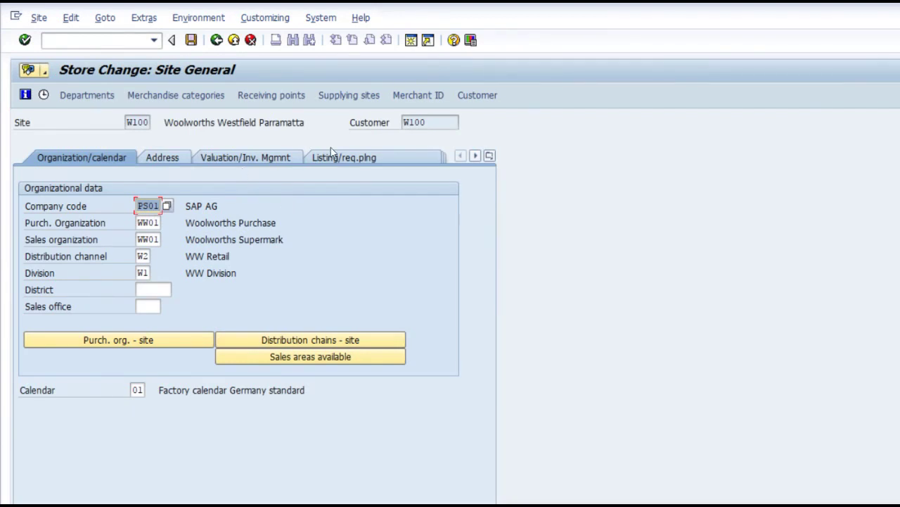
pyautogui.click(331, 154)
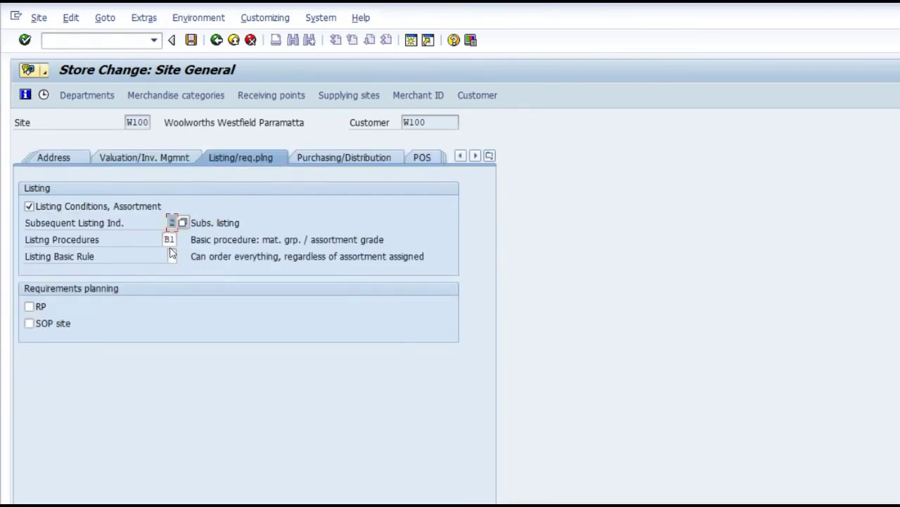
pyautogui.click(169, 239)
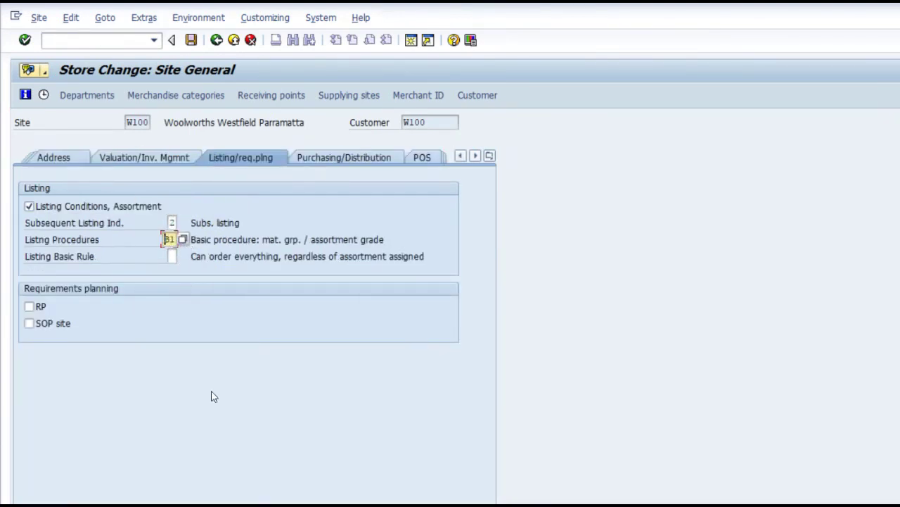
pyautogui.hotkey('alt', 'Tab')
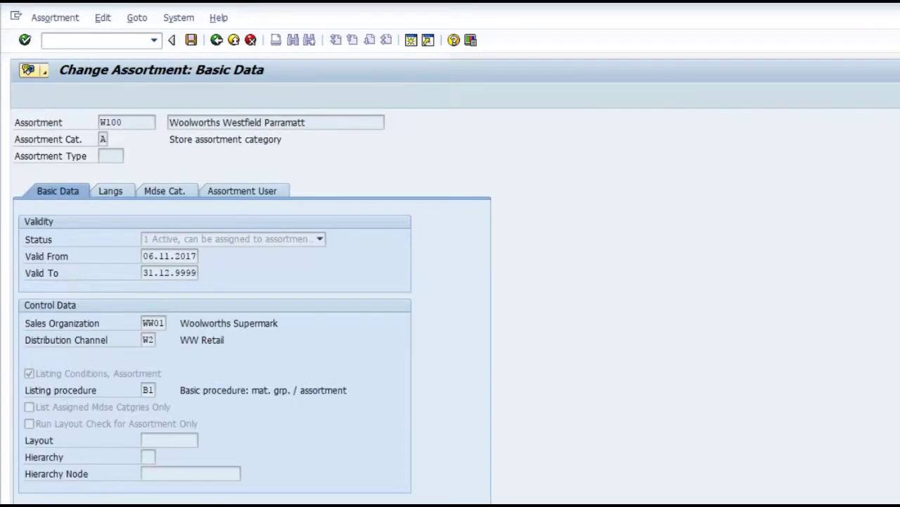
# Check W100's listing procedure B1, dismiss the earlier notes window, and return to SAP
pyautogui.click(148, 391)
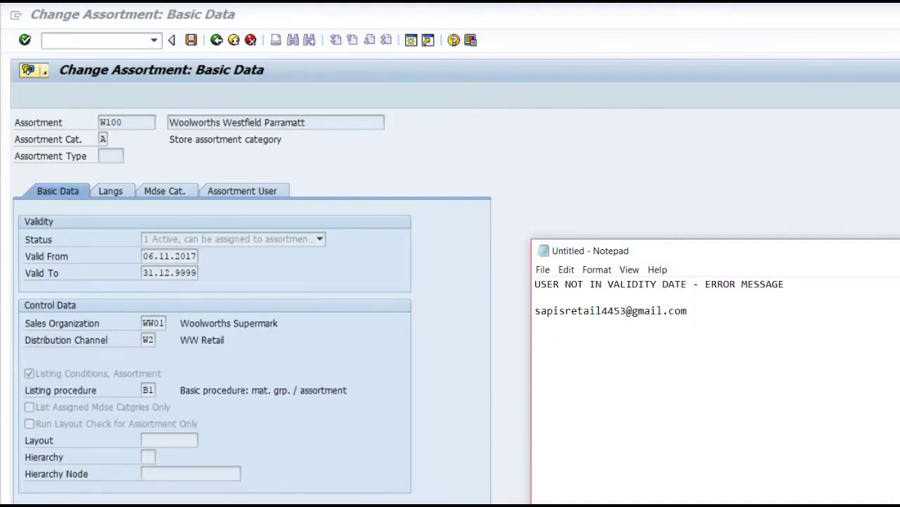
pyautogui.click(499, 422)
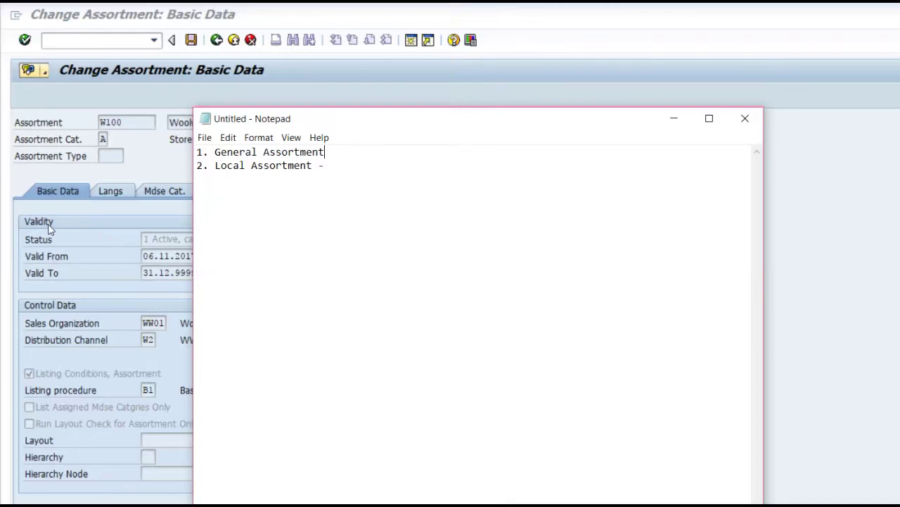
pyautogui.click(78, 248)
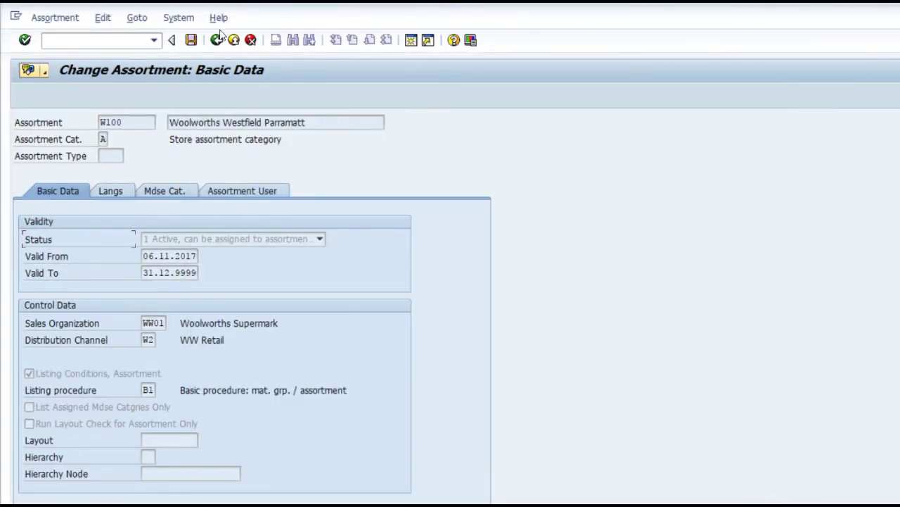
# Open assortment WWSTRTYP01 from history and view its assigned stores W100–W103
pyautogui.click(217, 40)
pyautogui.press('Delete')
pyautogui.press('Down')
pyautogui.press('Down')
pyautogui.press('Down')
pyautogui.press('Down')
pyautogui.press('Return')
pyautogui.press('Return')
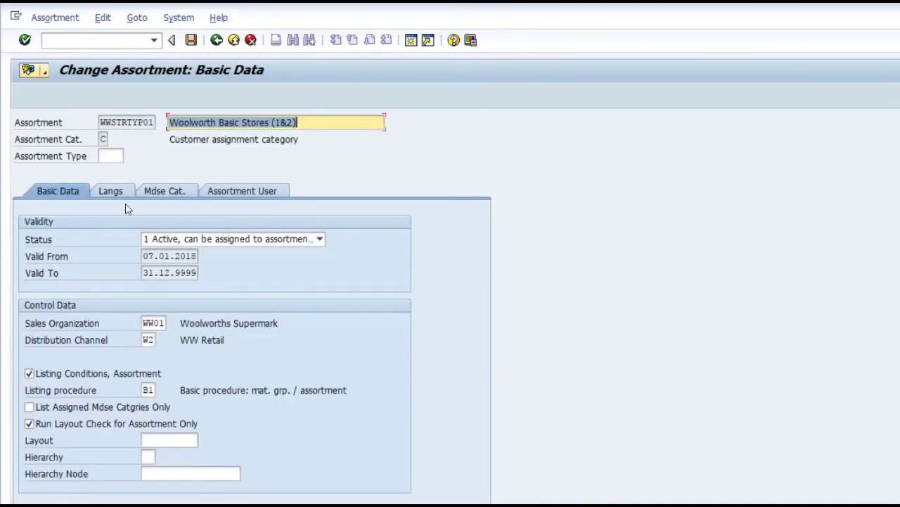
pyautogui.click(238, 193)
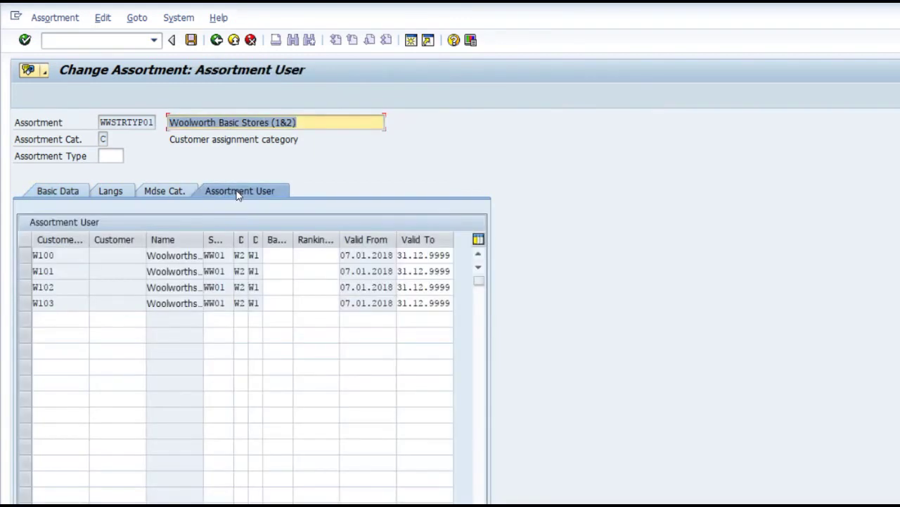
pyautogui.click(71, 272)
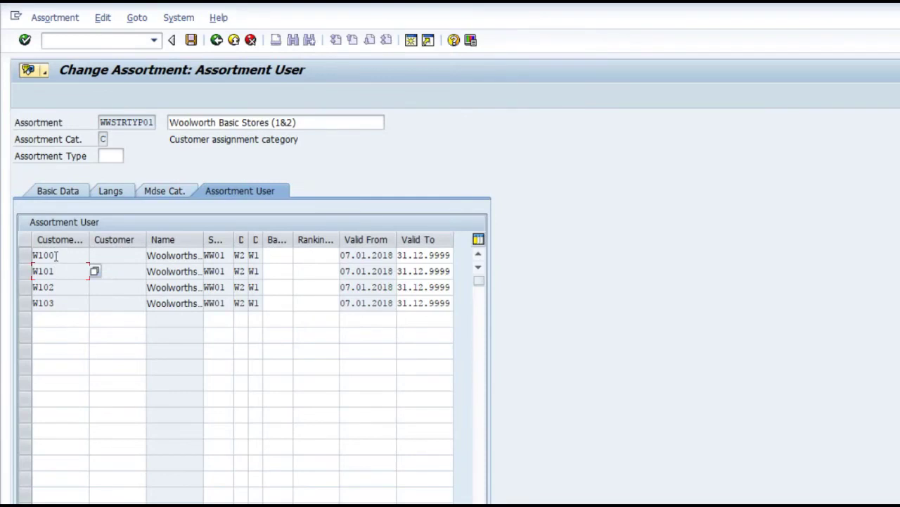
# Check the assortment category list and confirm category C for WWSTRTYP01
pyautogui.click(106, 139)
pyautogui.press('Return')
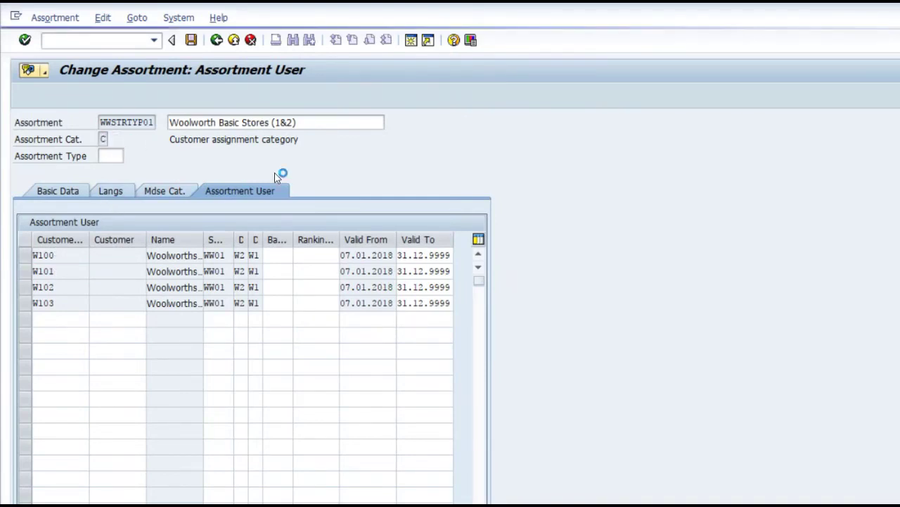
pyautogui.click(162, 203)
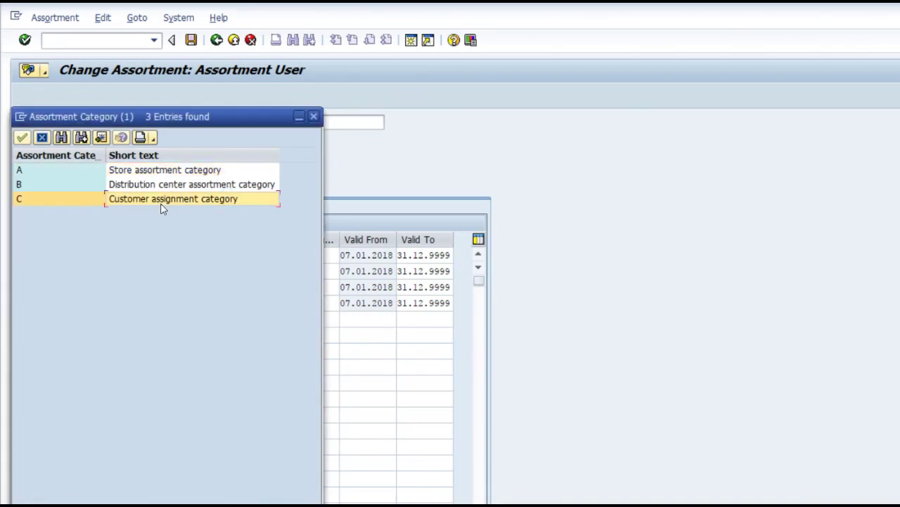
pyautogui.click(22, 137)
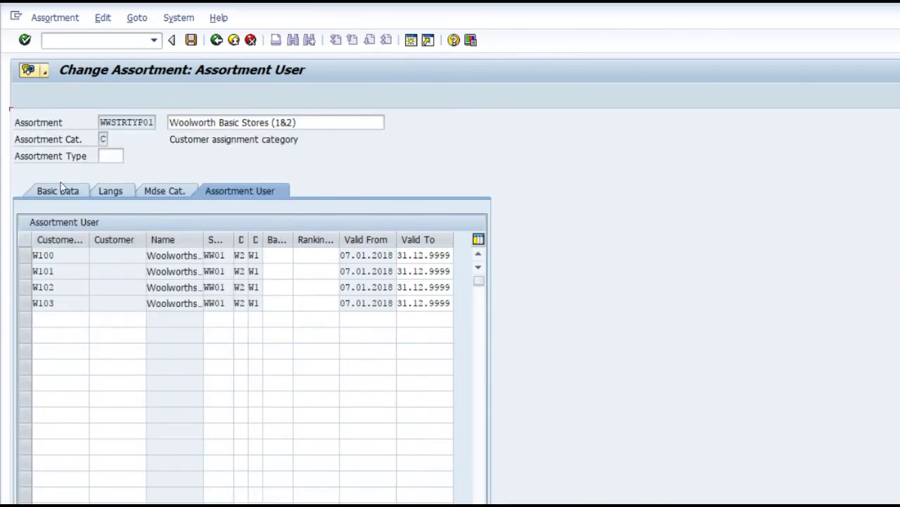
pyautogui.click(51, 190)
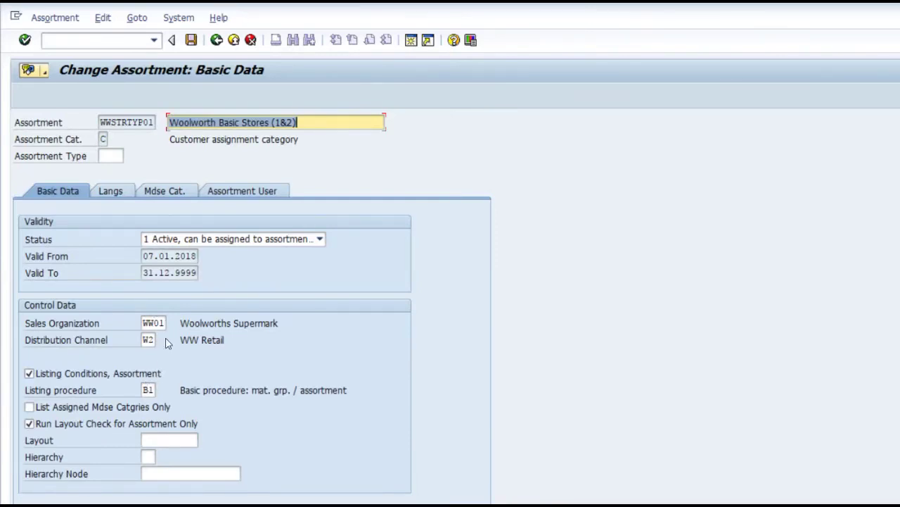
pyautogui.click(163, 192)
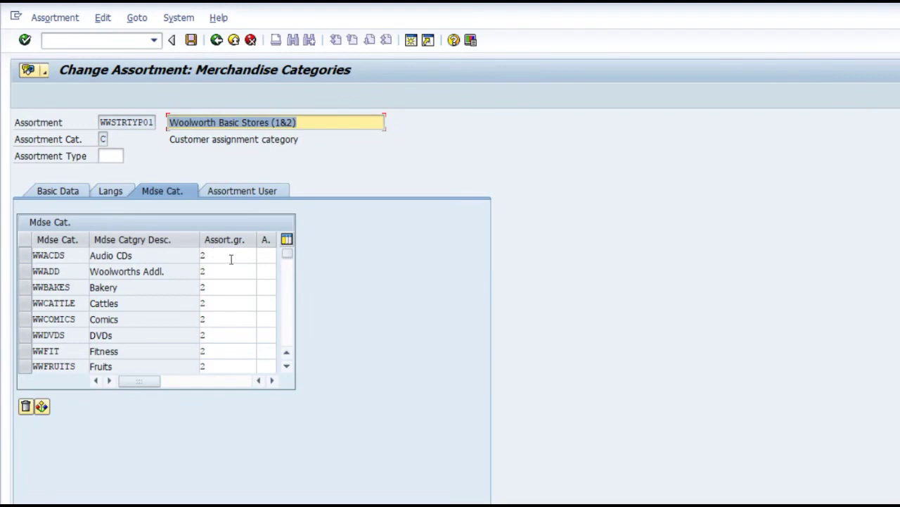
pyautogui.click(224, 187)
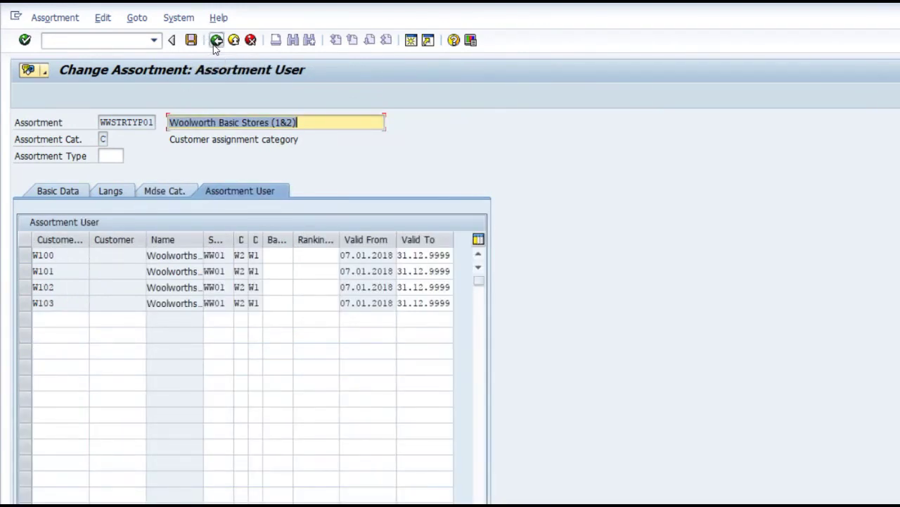